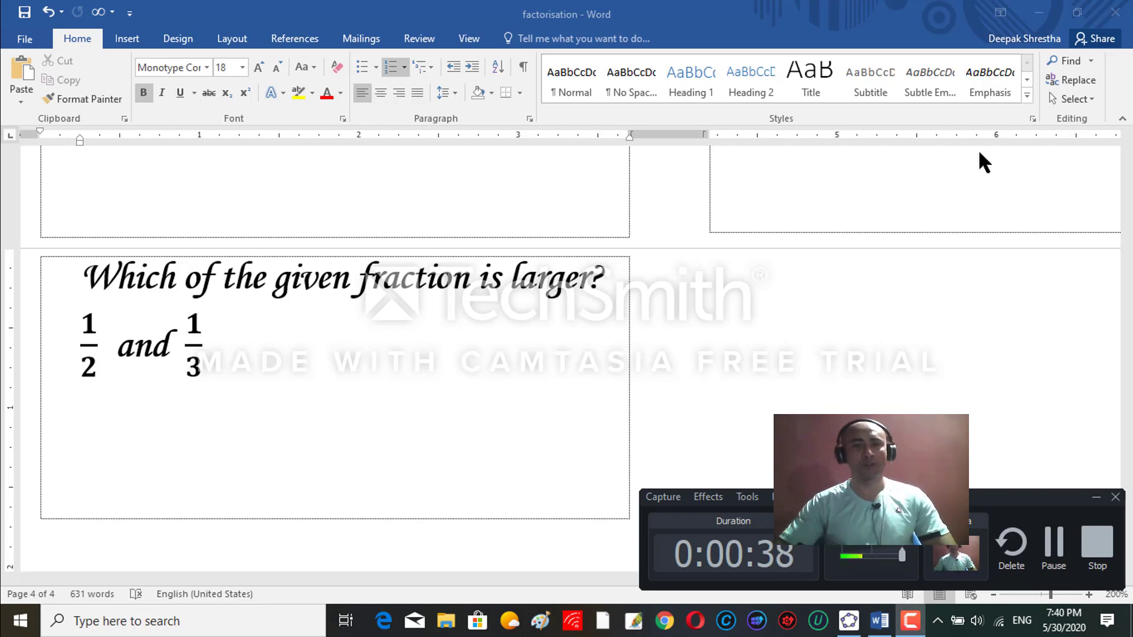
# Set slider b to 5, slider m to 2 and slider n to 7, leaving nothing selected.
pyautogui.click(849, 621)
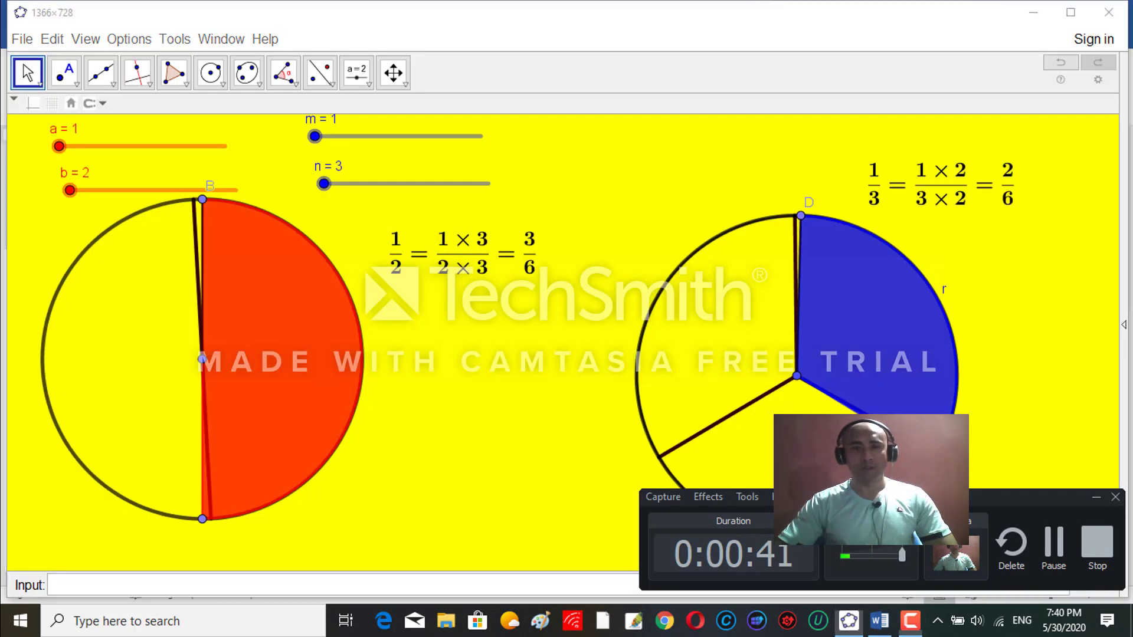
pyautogui.moveTo(788, 497); pyautogui.dragTo(736, 595)
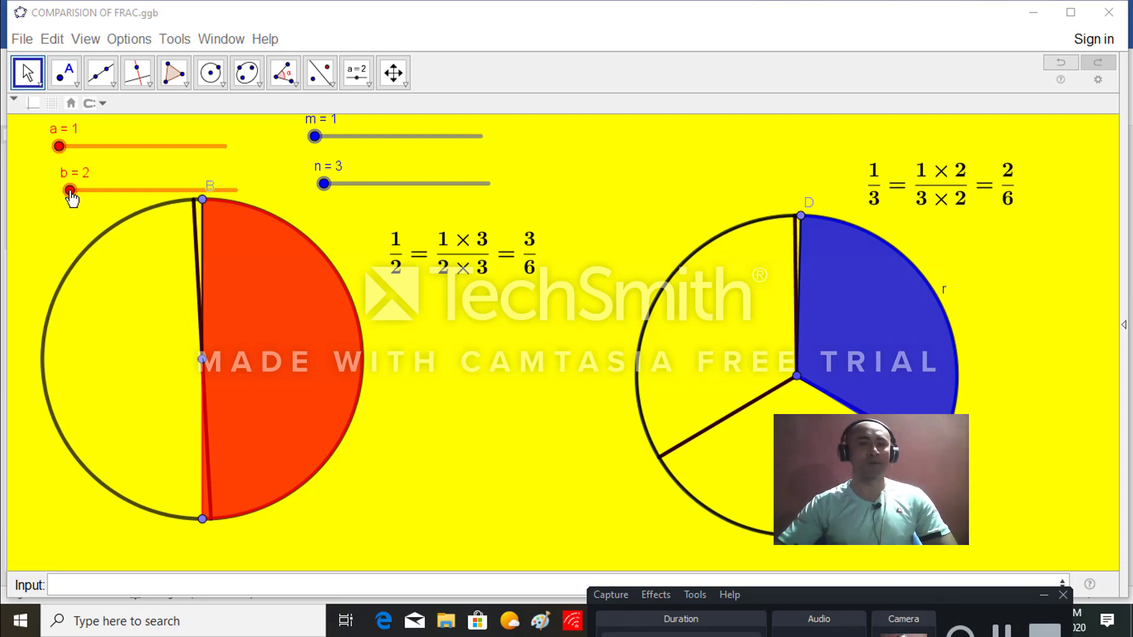
pyautogui.moveTo(69, 192); pyautogui.dragTo(74, 192)
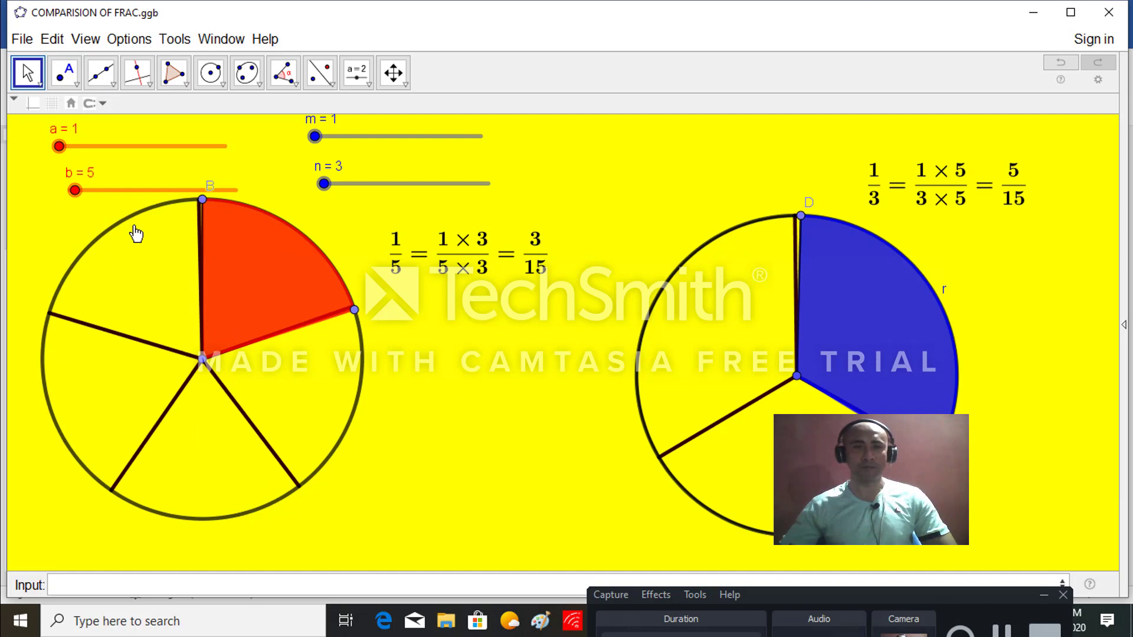
pyautogui.click(315, 138)
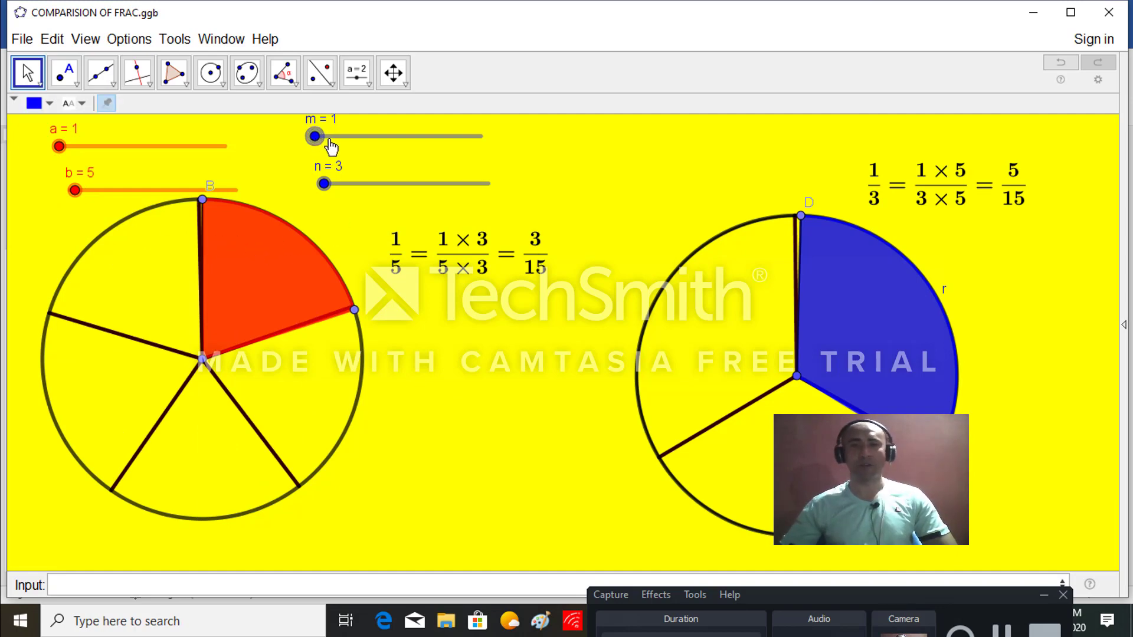
pyautogui.moveTo(315, 136); pyautogui.dragTo(322, 137)
pyautogui.moveTo(323, 183)
pyautogui.mouseDown()
pyautogui.moveTo(352, 183)
pyautogui.moveTo(330, 184)
pyautogui.mouseUp()
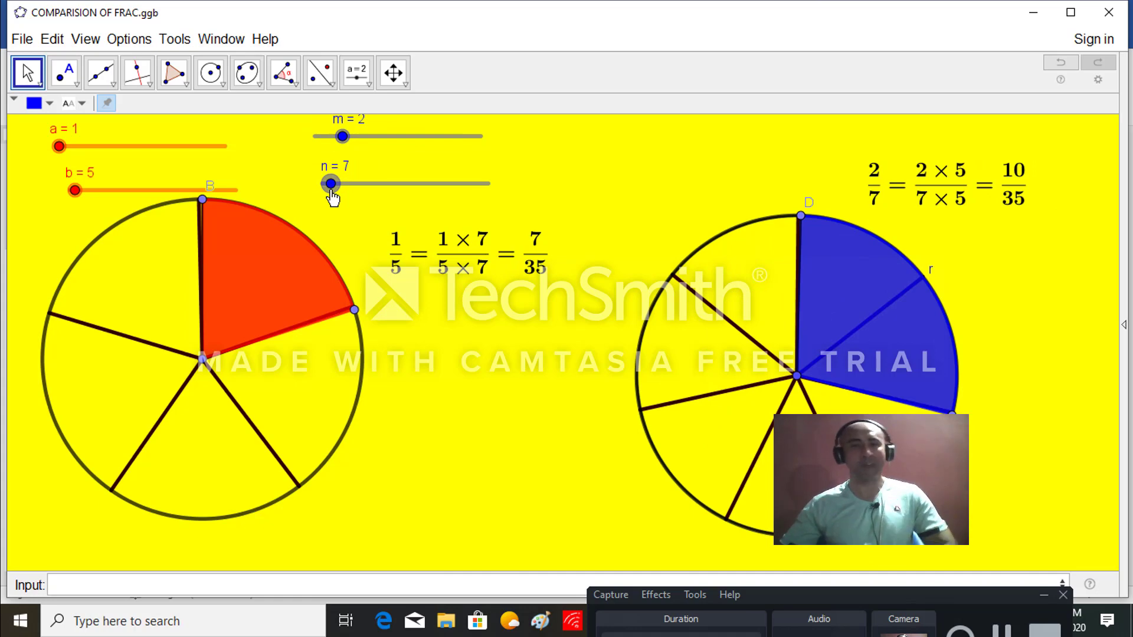
pyautogui.click(531, 293)
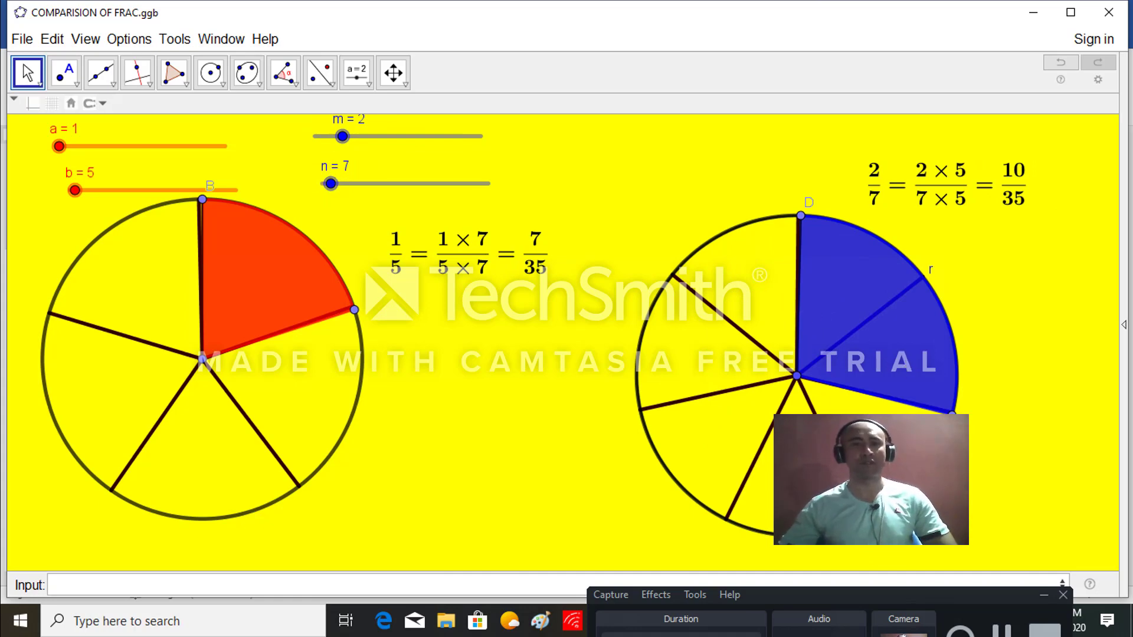